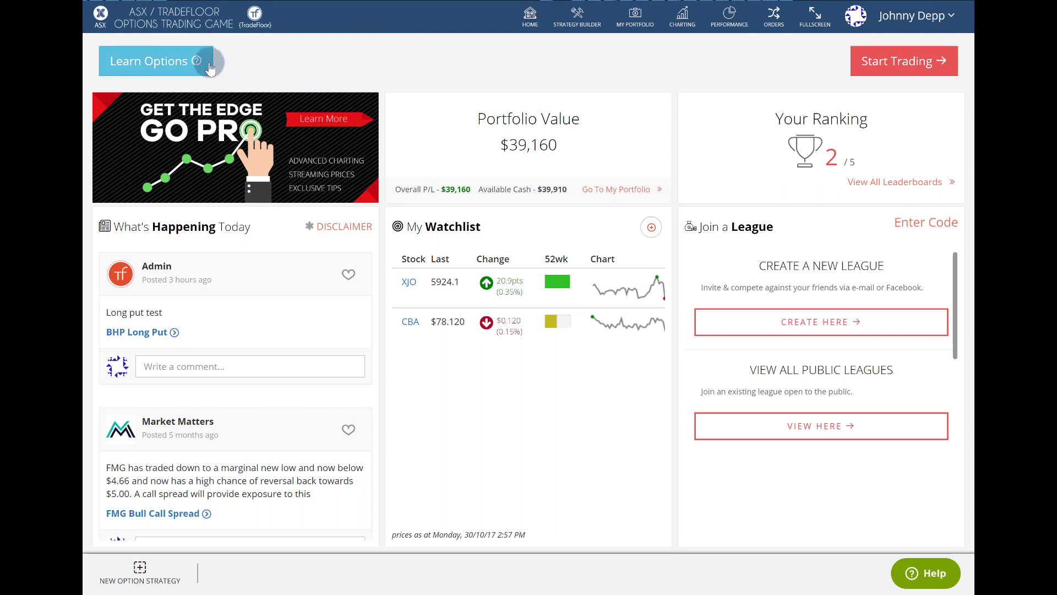
- Start trading and open the Strategy Builder from the trading portal
{"action": "left_click", "coordinate": [470, 238]}
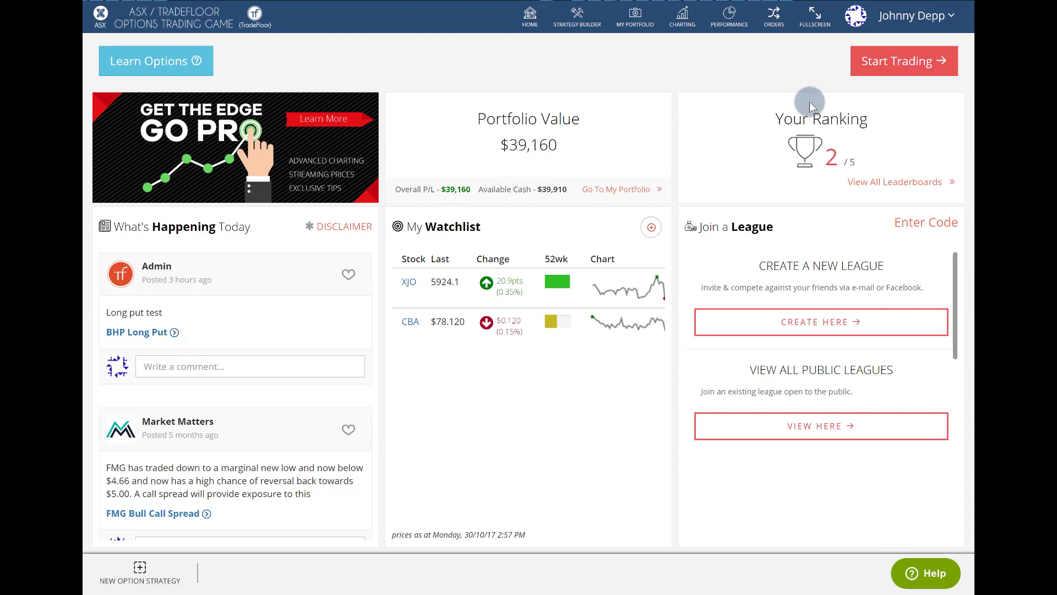
{"action": "left_click", "coordinate": [893, 72]}
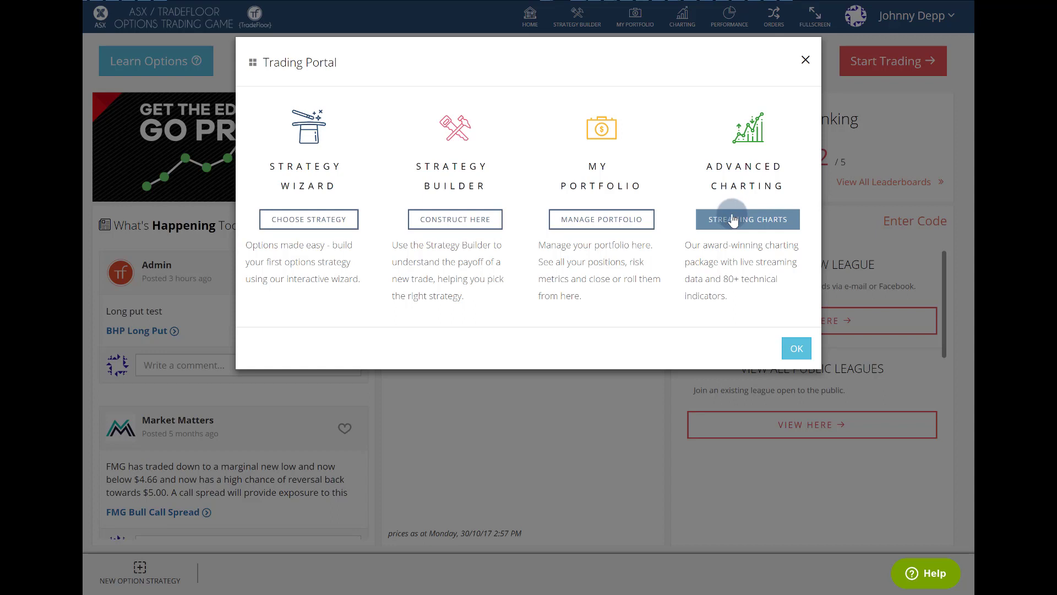
{"action": "left_click", "coordinate": [482, 220]}
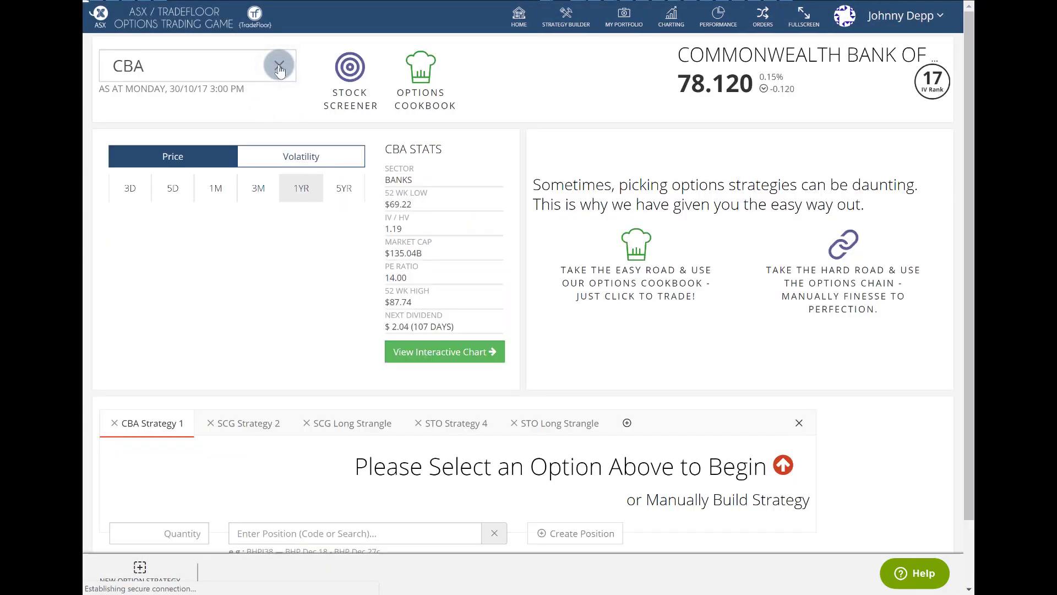
- Open the Stock Screener and sort the stocks by IV Rank
{"action": "left_click", "coordinate": [352, 72]}
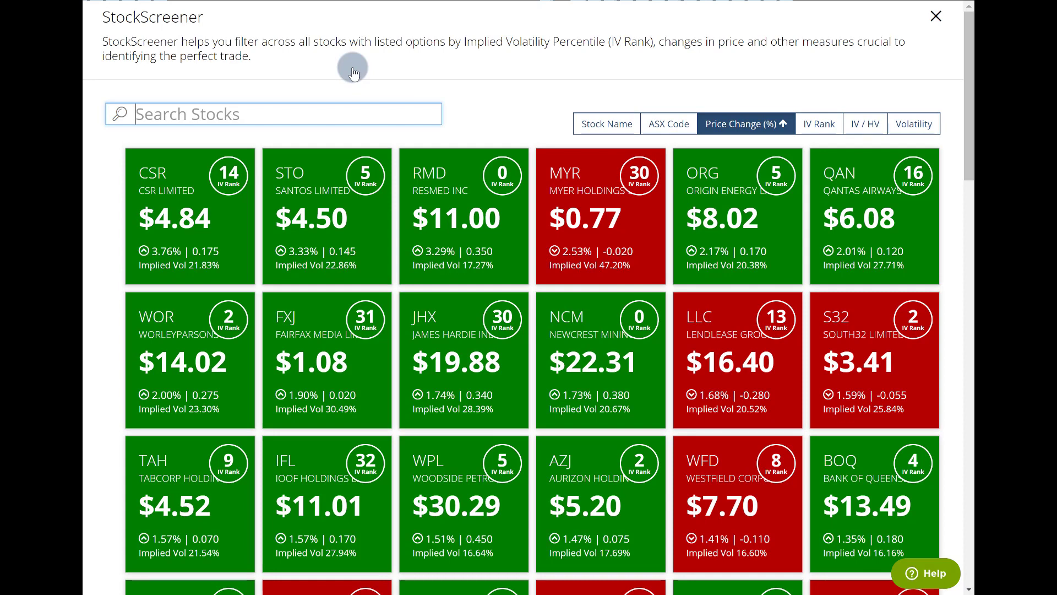
{"action": "left_click", "coordinate": [820, 125]}
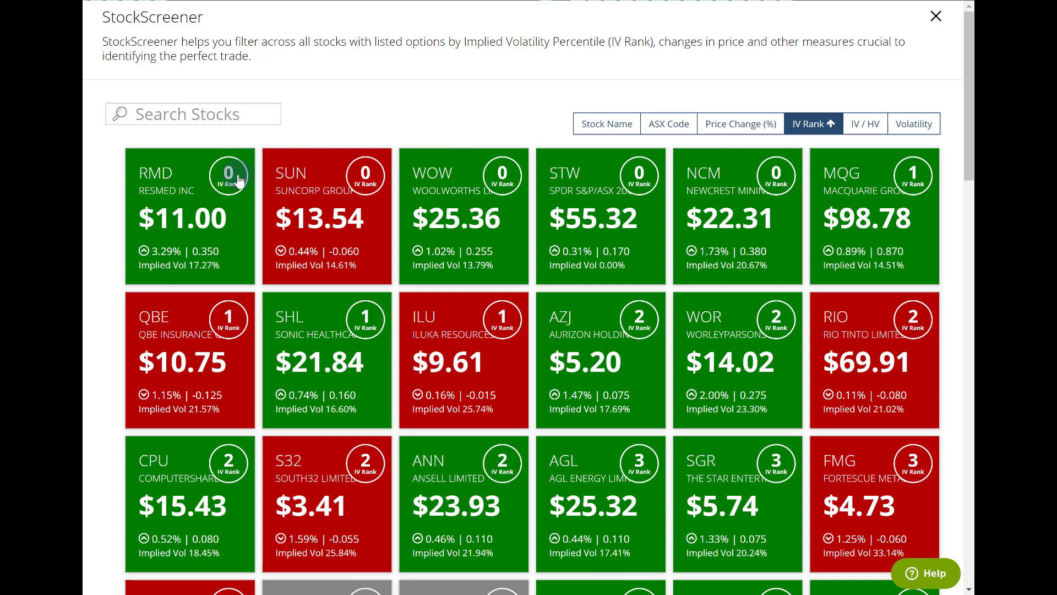
- Check the price and 90-day volatility charts of WOW in the screener, and open the stock in the Strategy Builder
{"action": "left_click", "coordinate": [456, 187]}
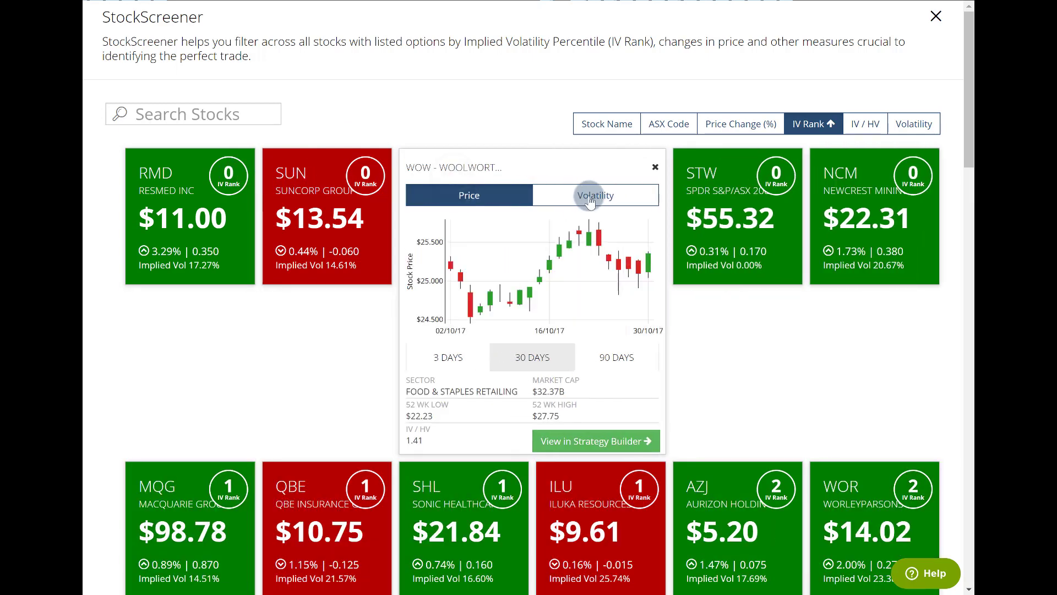
{"action": "left_click", "coordinate": [603, 197]}
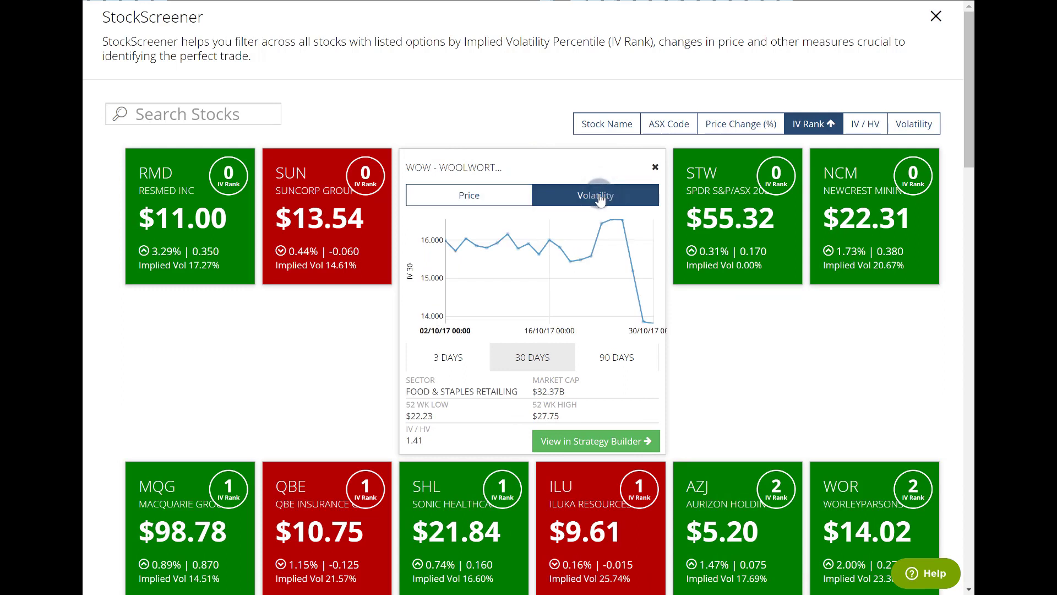
{"action": "left_click", "coordinate": [661, 323]}
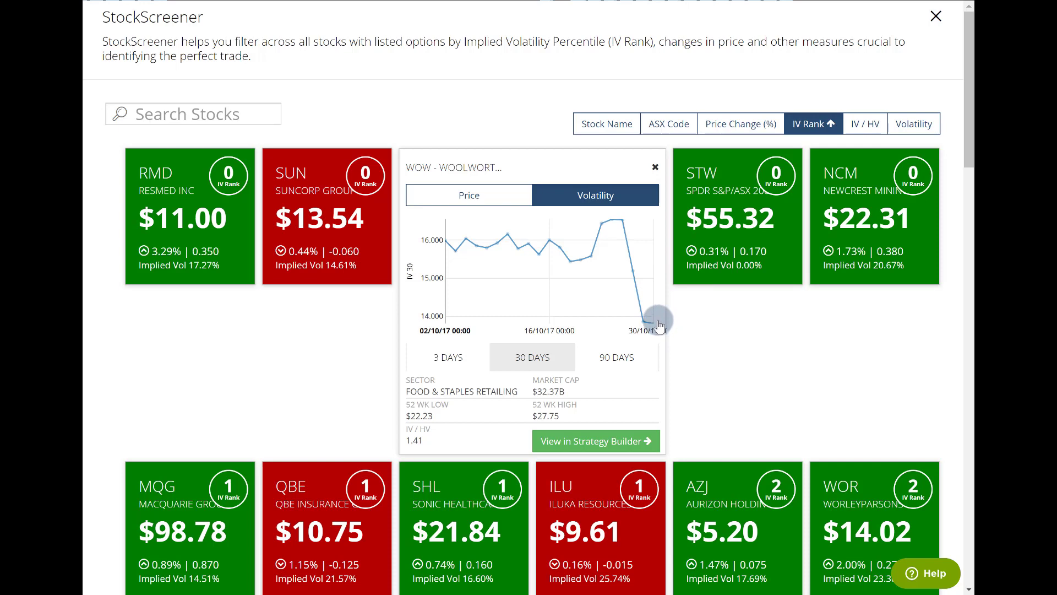
{"action": "left_click", "coordinate": [624, 355]}
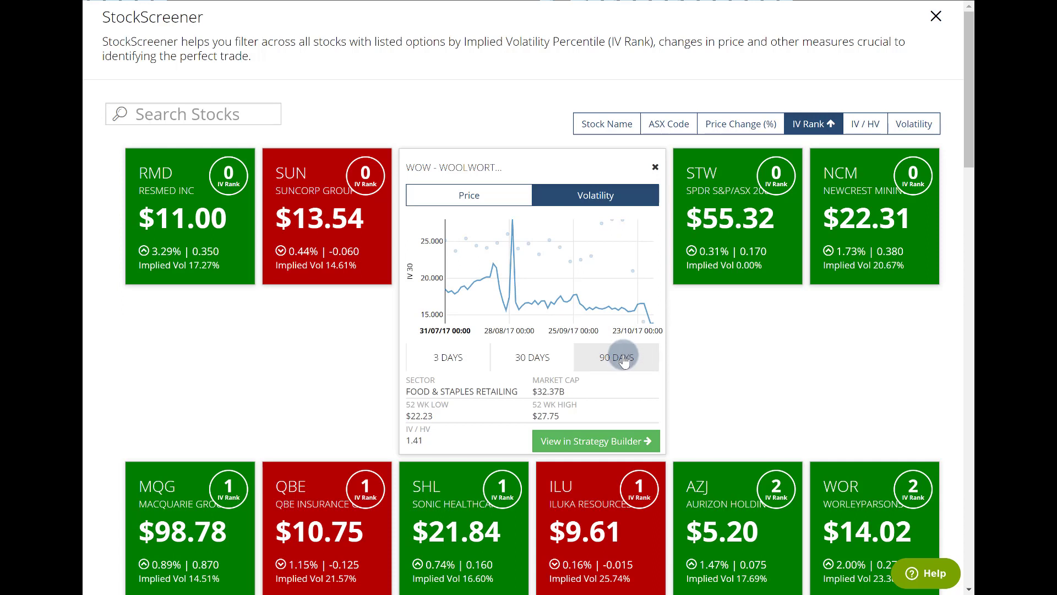
{"action": "left_click", "coordinate": [500, 201]}
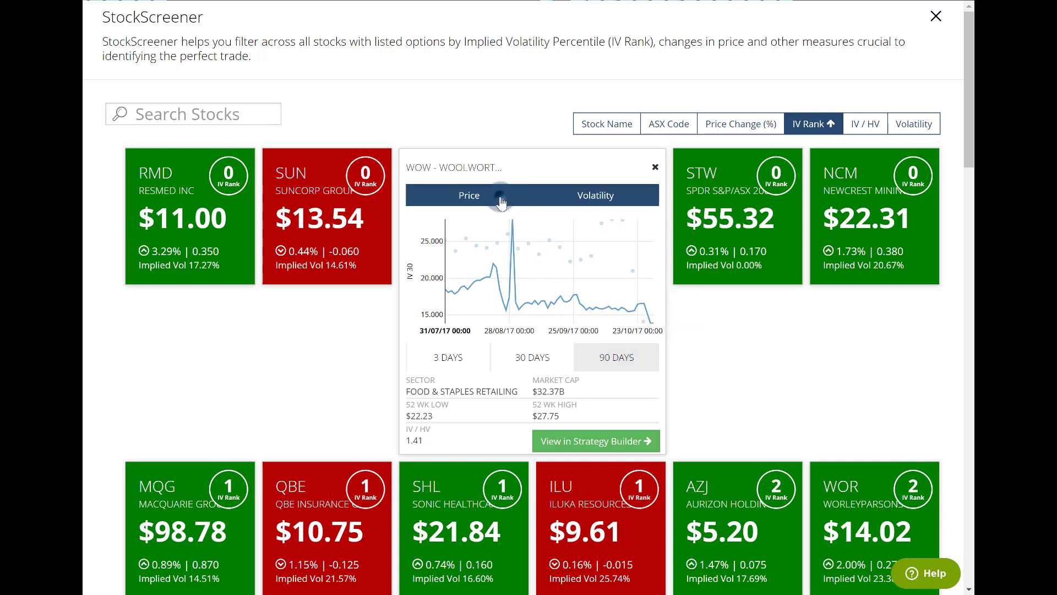
{"action": "left_click", "coordinate": [590, 439]}
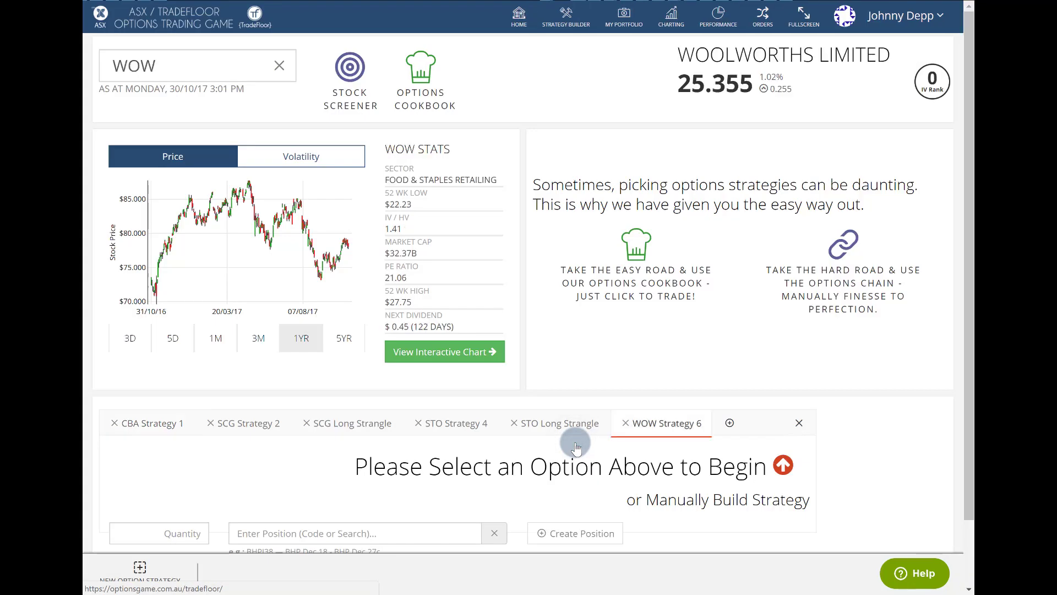
- Open the Options Cookbook and filter the strategies by Uncertain price and Increasing volatility
{"action": "left_click", "coordinate": [641, 259]}
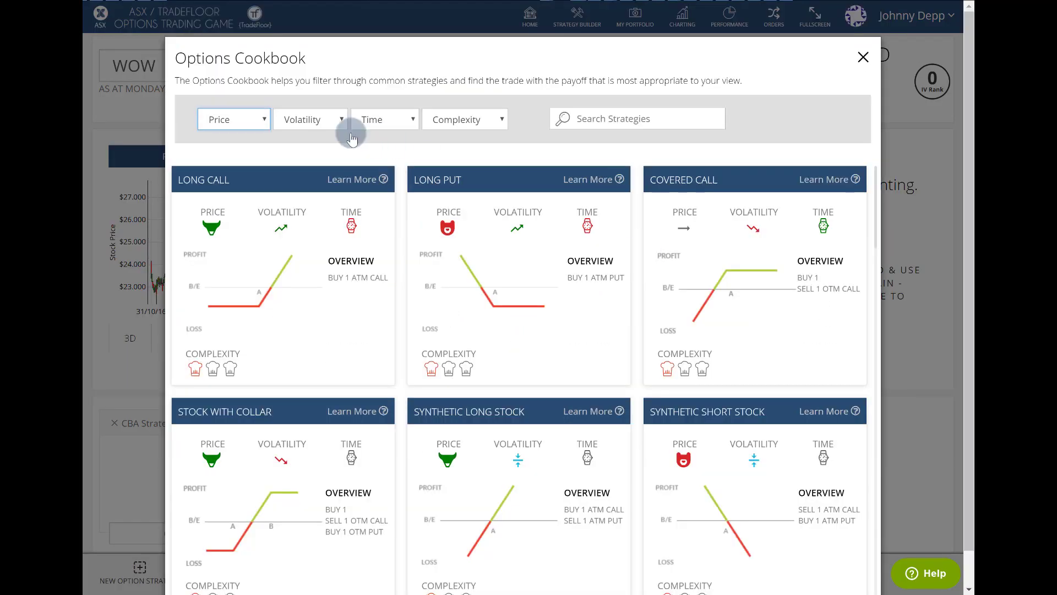
{"action": "left_click", "coordinate": [248, 117]}
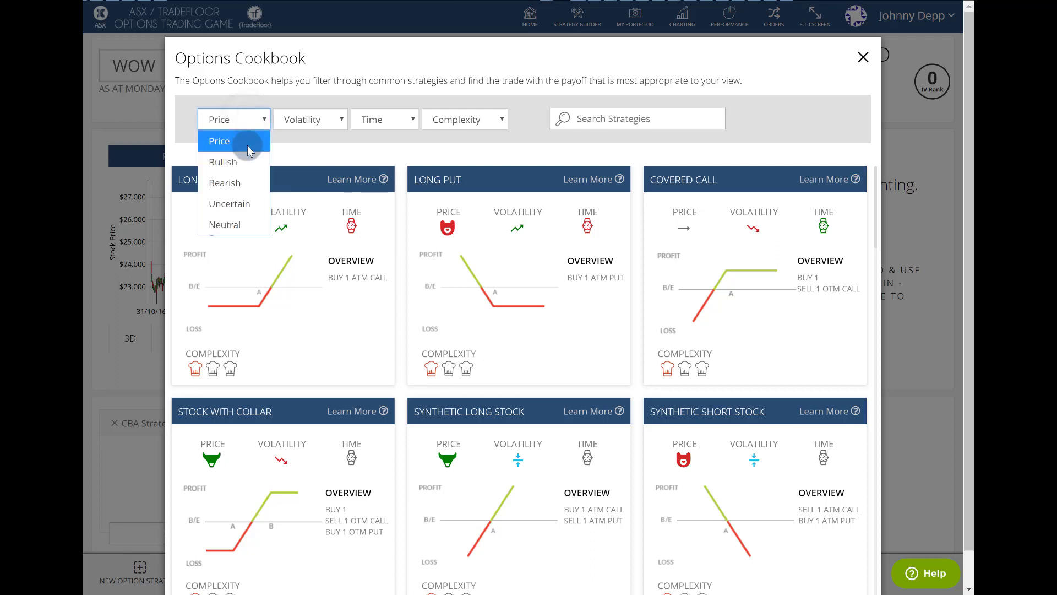
{"action": "left_click", "coordinate": [243, 204]}
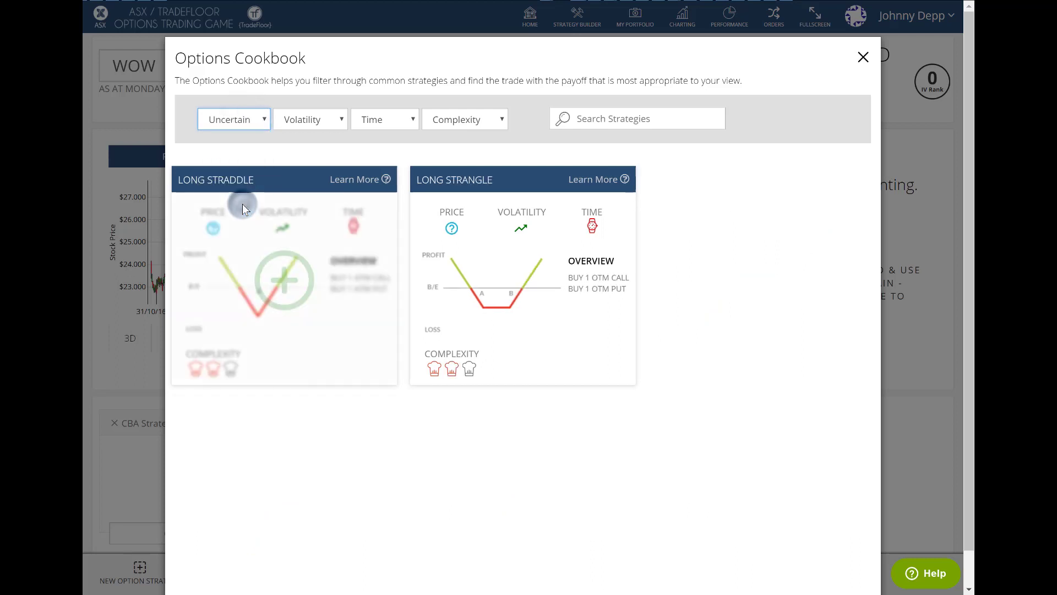
{"action": "left_click", "coordinate": [327, 129]}
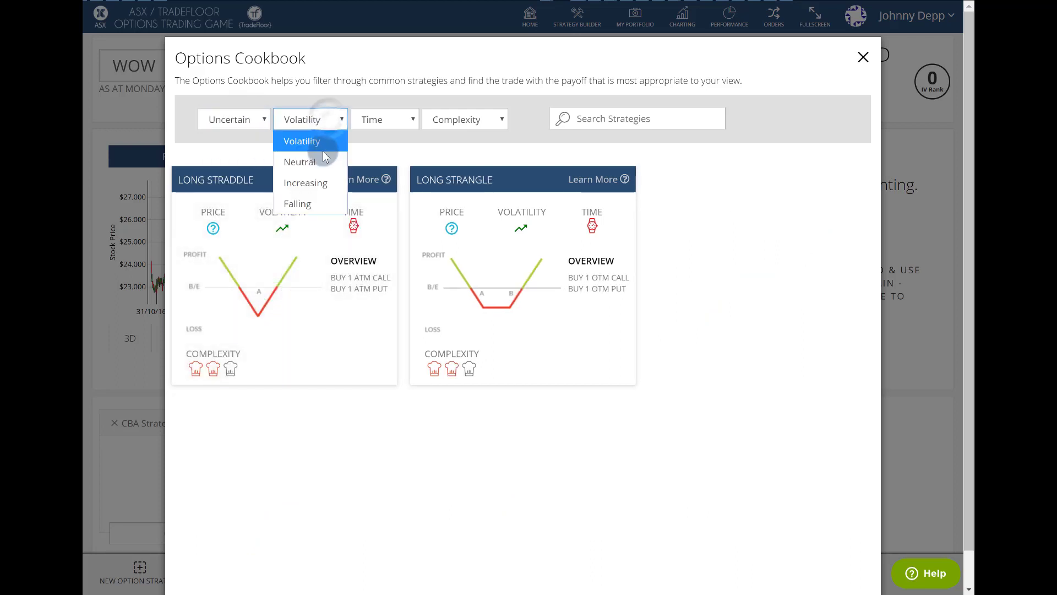
{"action": "left_click", "coordinate": [319, 184]}
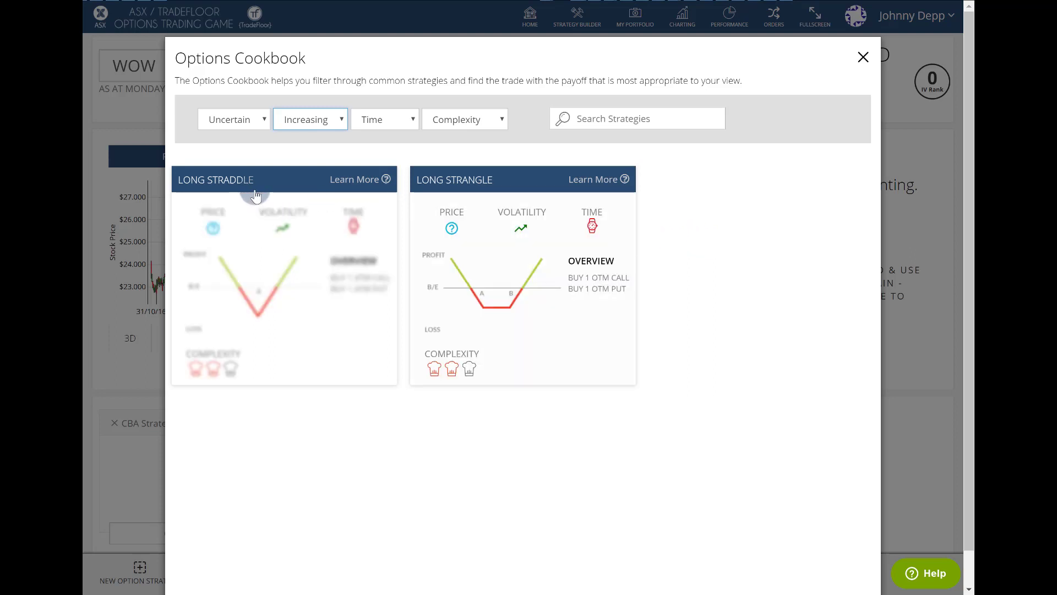
- Open the Long Strangle details and create the strategy for WOW with the 24 Jan 18 expiry
{"action": "left_click", "coordinate": [610, 186]}
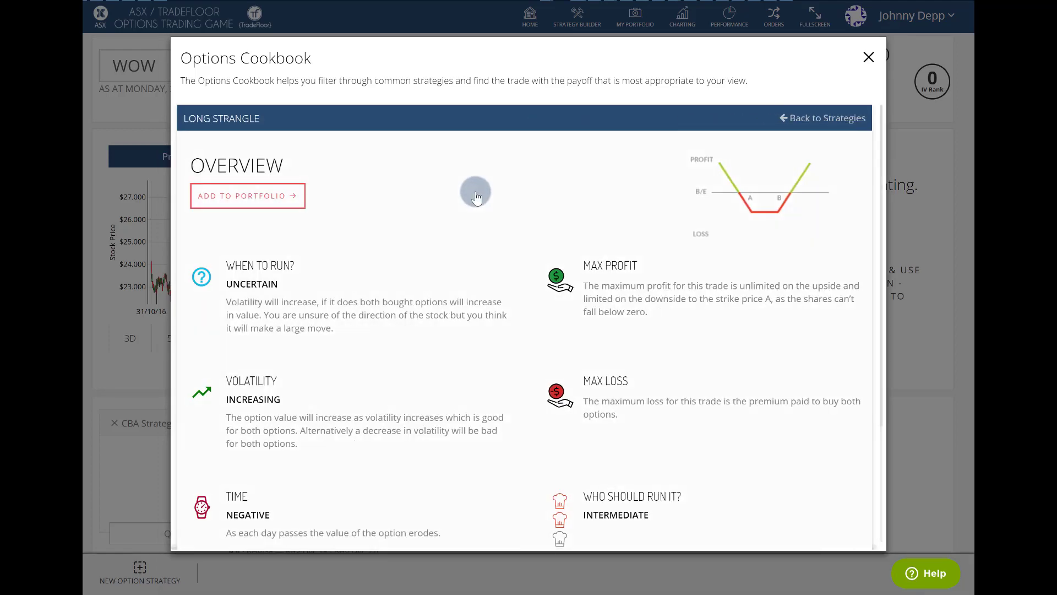
{"action": "left_click", "coordinate": [268, 202]}
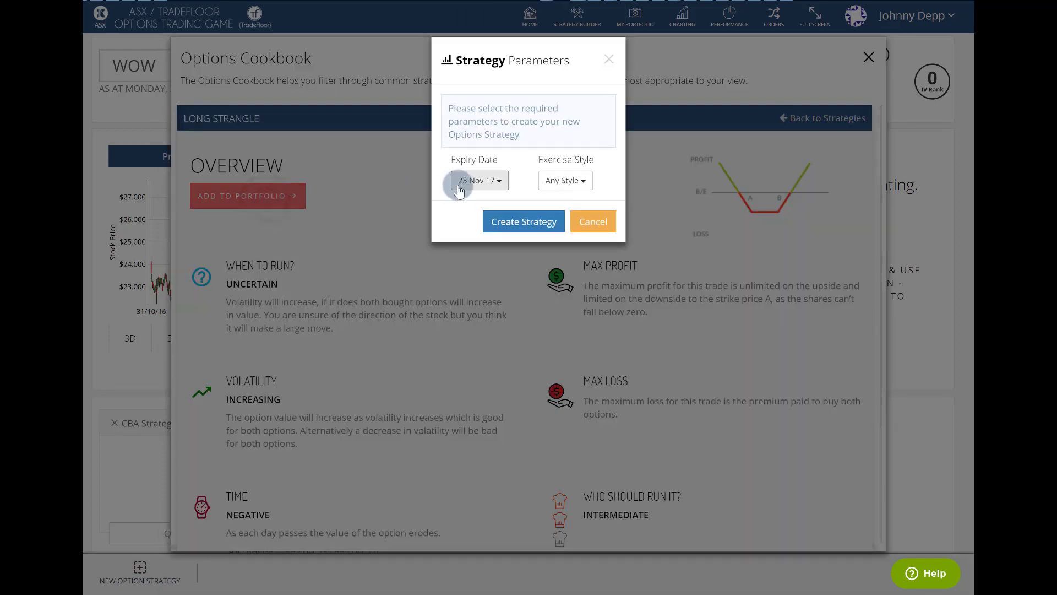
{"action": "left_click", "coordinate": [462, 181]}
{"action": "left_click", "coordinate": [480, 264]}
{"action": "left_click", "coordinate": [515, 223]}
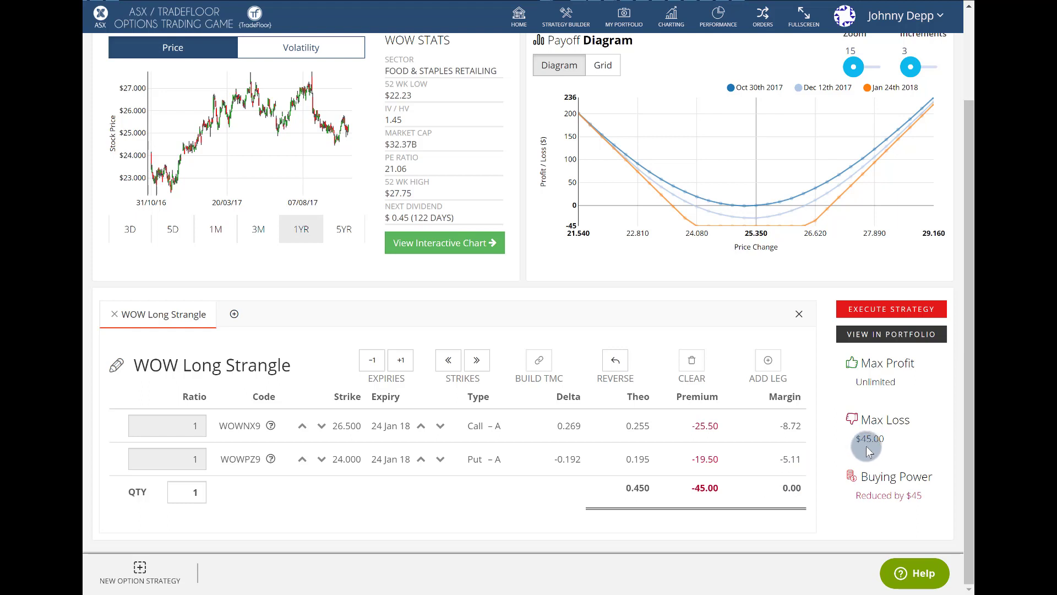
- Raise the WOW Long Strangle quantity to 30
{"action": "left_click", "coordinate": [201, 495]}
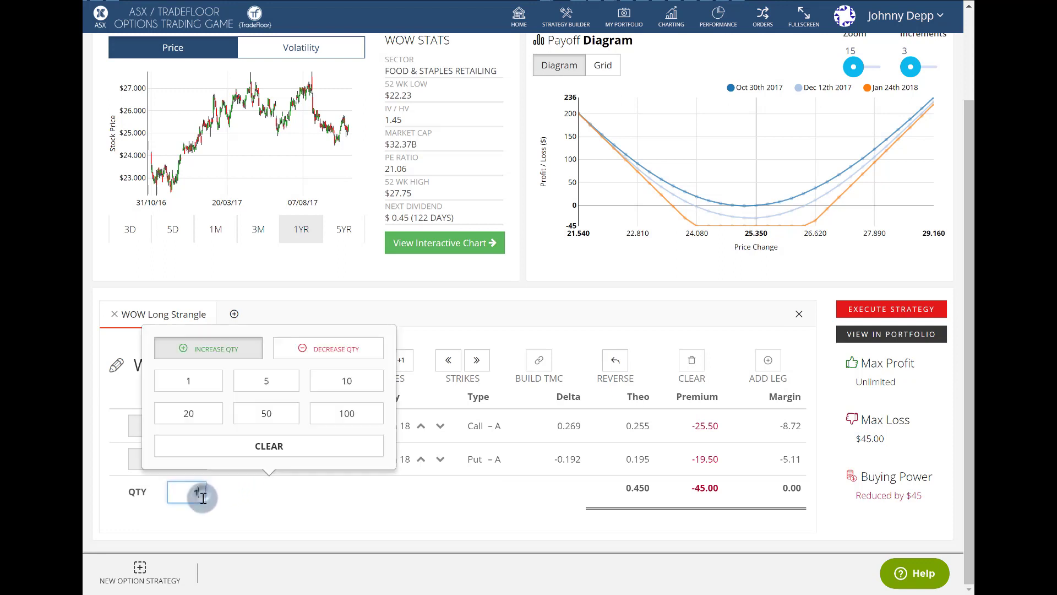
{"action": "left_click", "coordinate": [333, 388]}
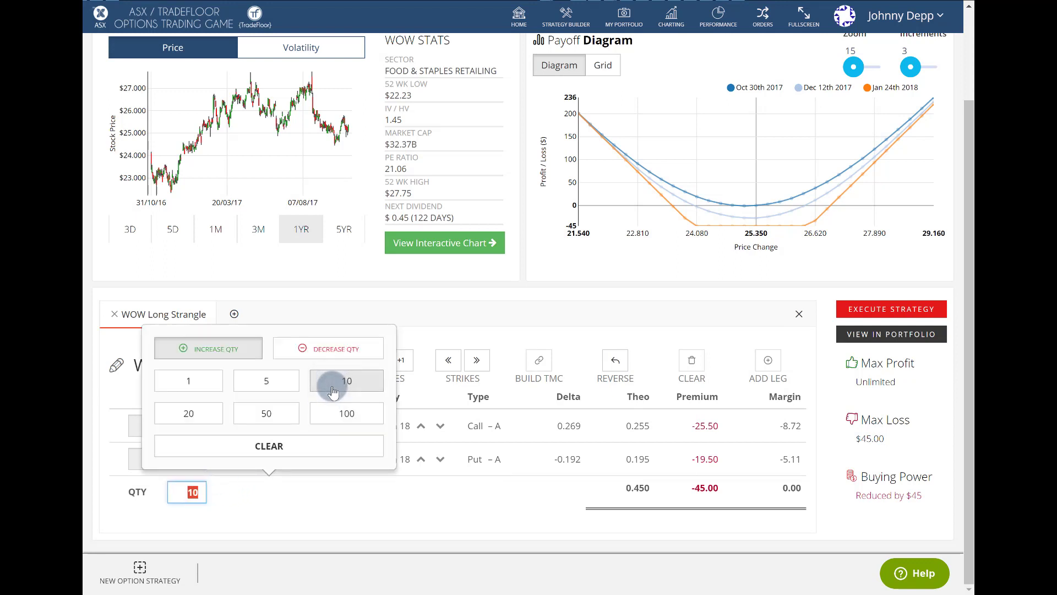
{"action": "left_click", "coordinate": [332, 389]}
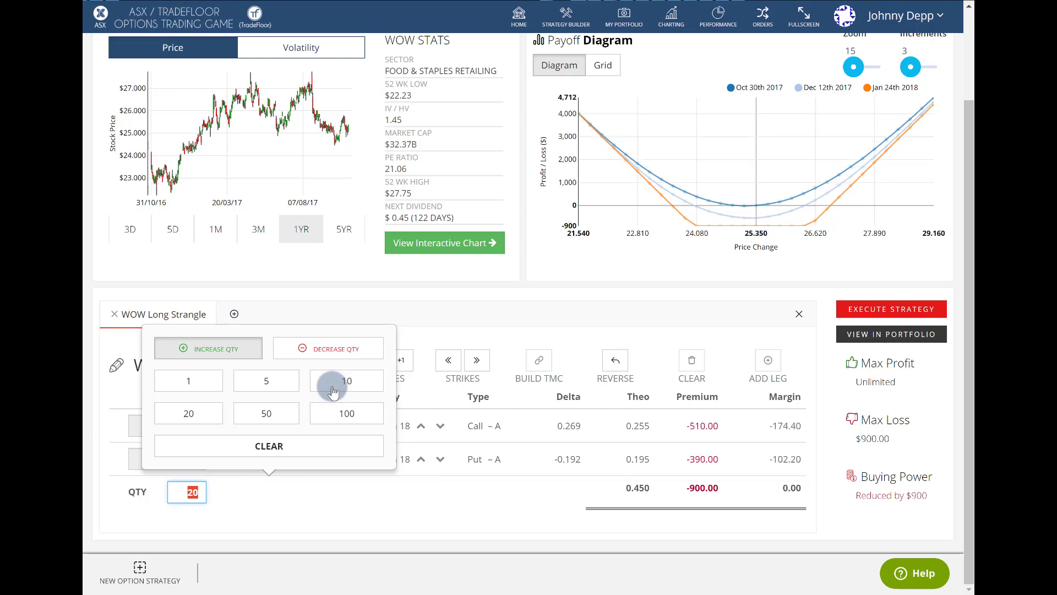
{"action": "left_click", "coordinate": [289, 388]}
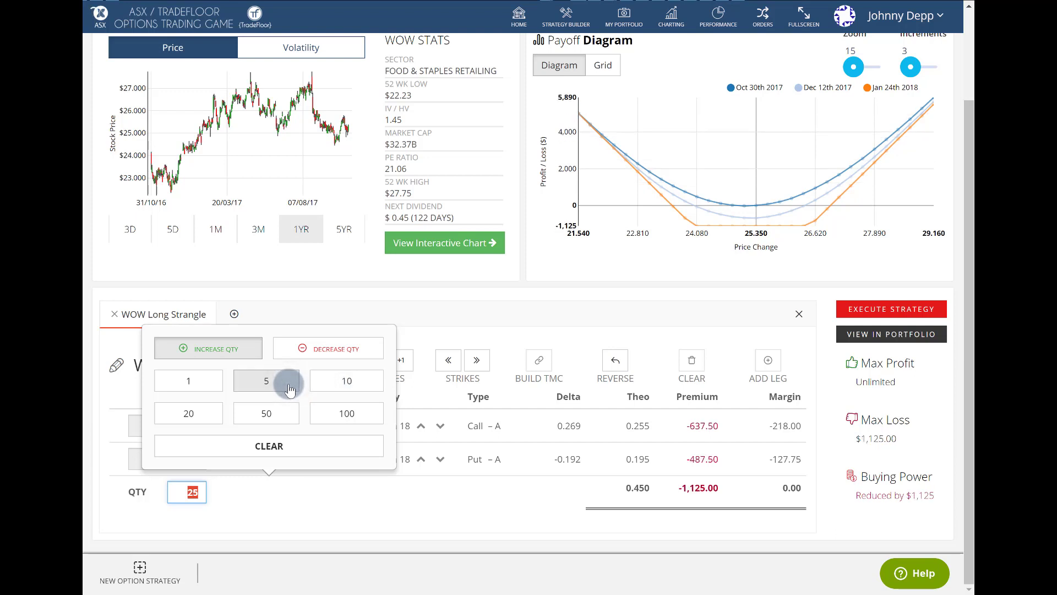
{"action": "left_click", "coordinate": [289, 388]}
- Examine the strategy's payoff as a grid and the one-year volatility chart of WOW
{"action": "left_click", "coordinate": [609, 75]}
{"action": "scroll", "coordinate": [625, 314], "scroll_direction": "up", "scroll_amount": 1}
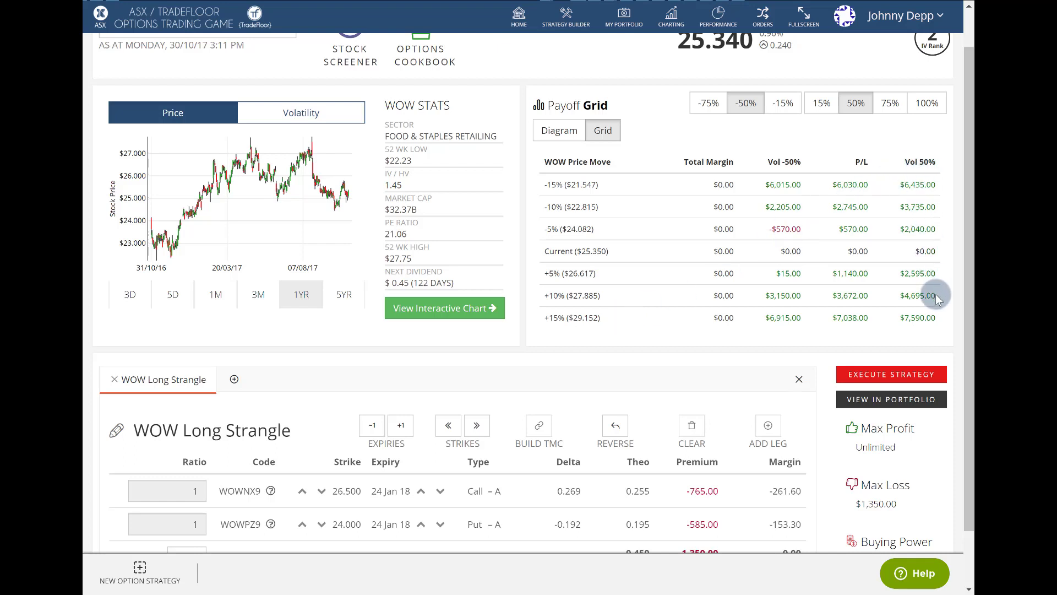
{"action": "left_click", "coordinate": [325, 112]}
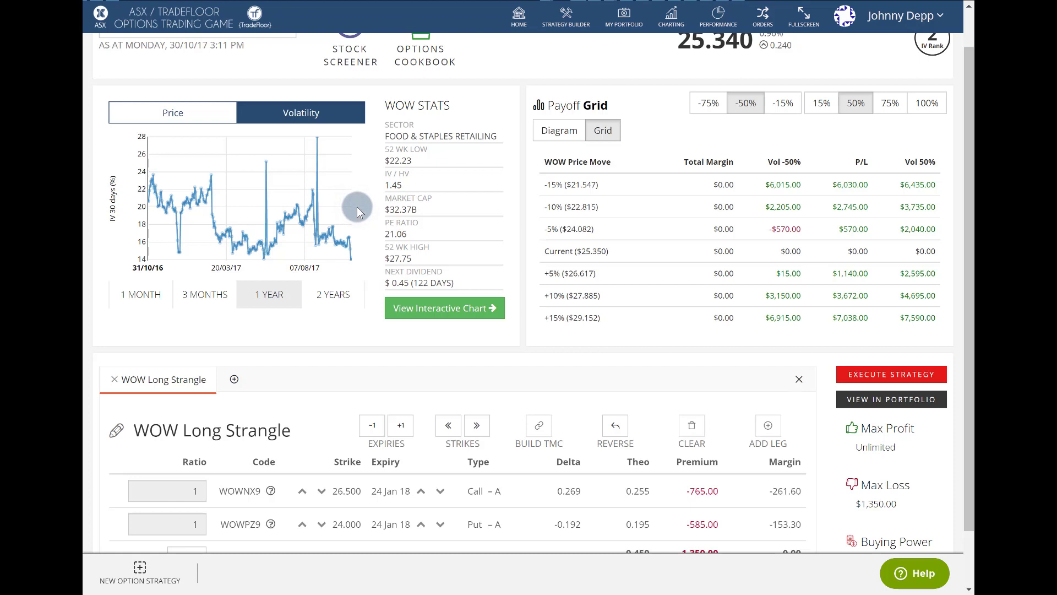
- Show the payoff as a diagram with the zoom at 28 and the increments at 8
{"action": "left_click", "coordinate": [559, 130]}
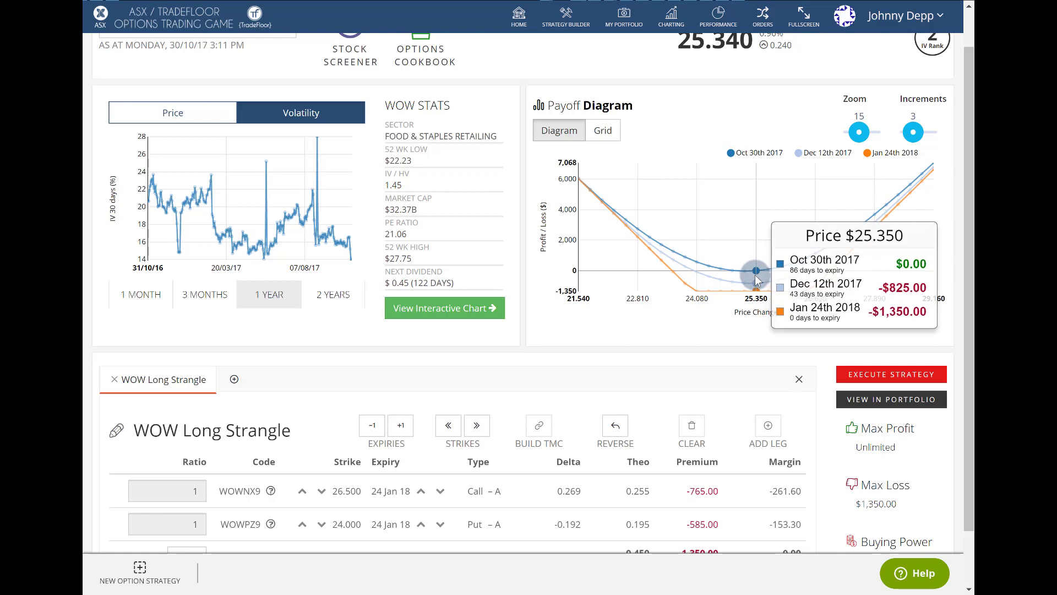
{"action": "left_click_drag", "start_coordinate": [859, 132], "coordinate": [759, 285]}
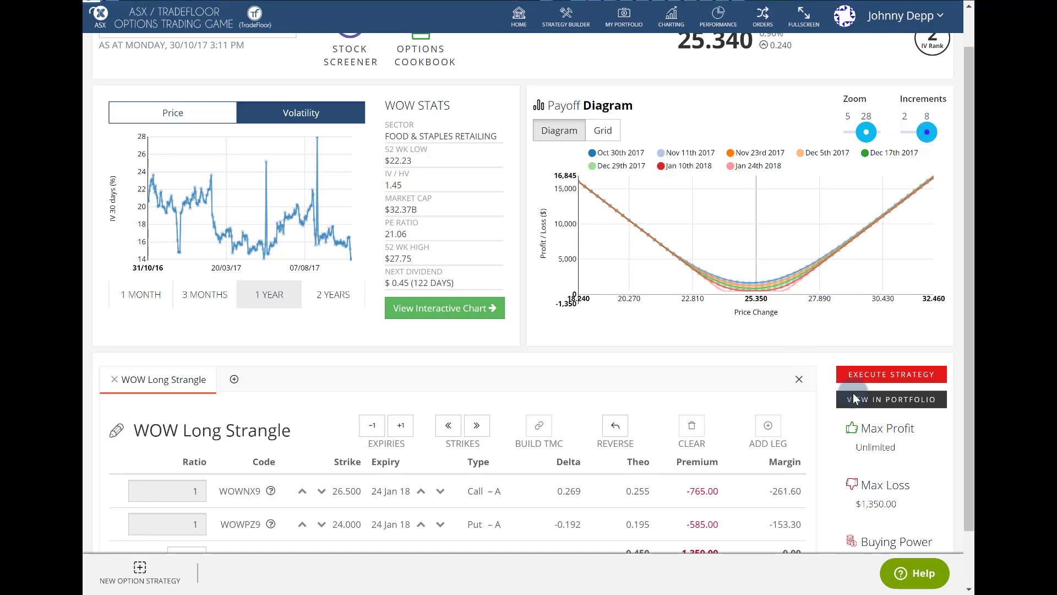
- View the WOW Long Strangle in the portfolio and show its cash balance comparison of current versus strategy
{"action": "left_click", "coordinate": [875, 402]}
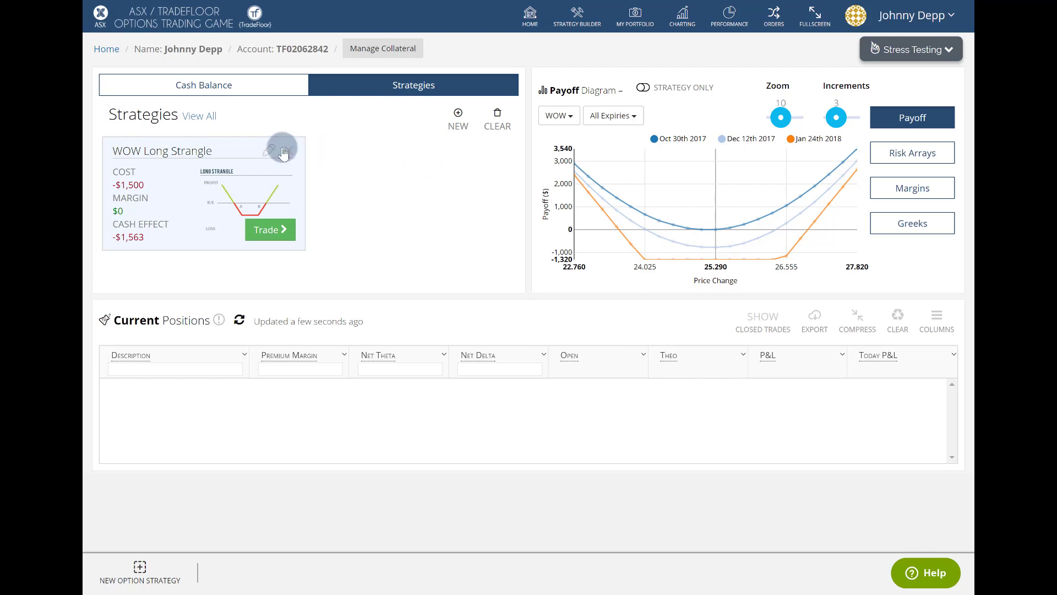
{"action": "left_click", "coordinate": [241, 154]}
{"action": "left_click", "coordinate": [241, 153]}
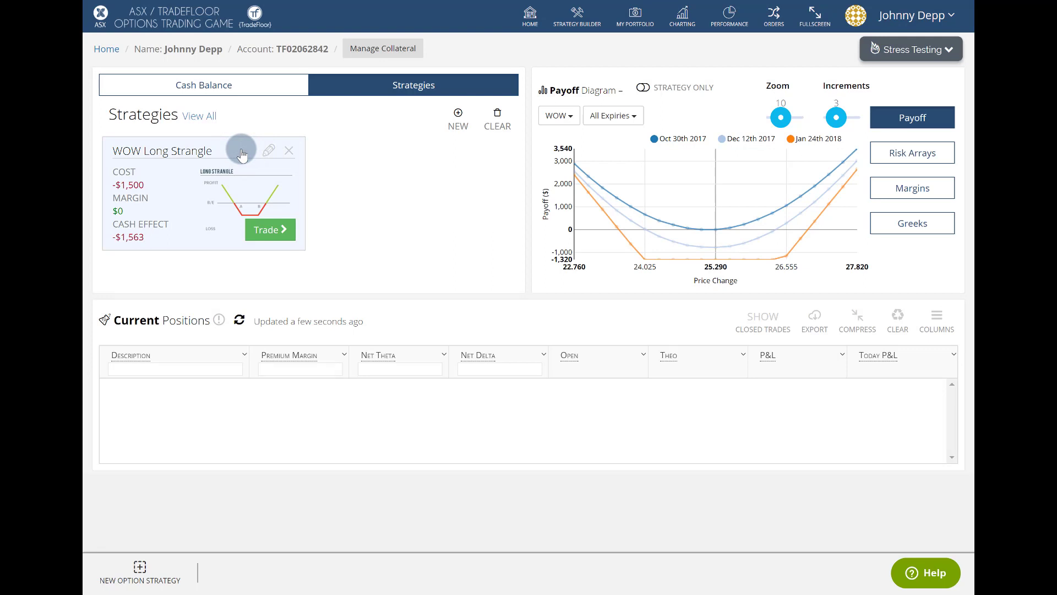
{"action": "left_click", "coordinate": [241, 93]}
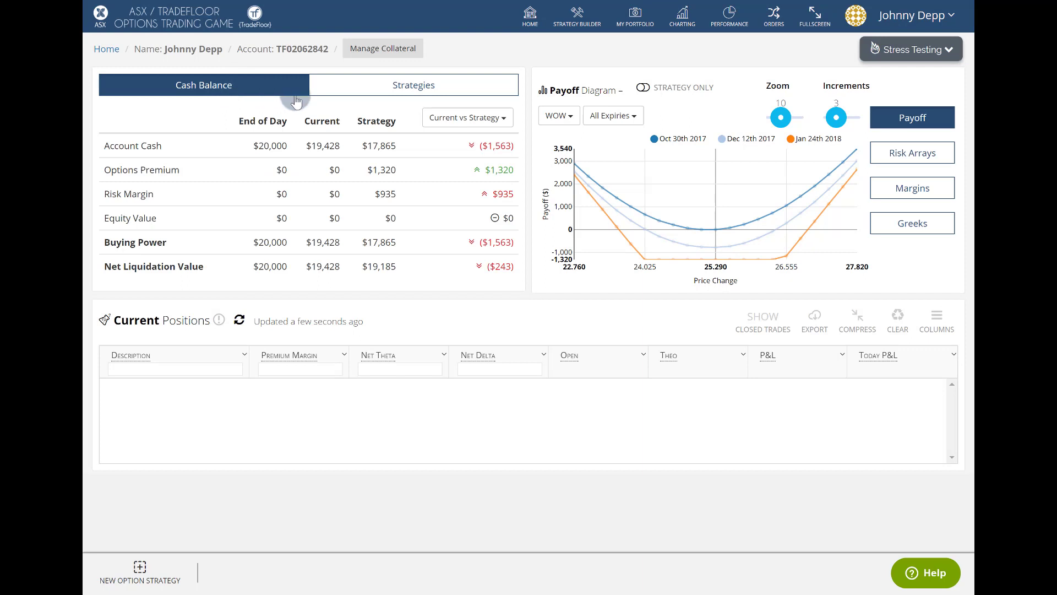
{"action": "left_click", "coordinate": [486, 124]}
- Set up a market stress test scenario with the price as a value of 6250
{"action": "left_click", "coordinate": [911, 49]}
{"action": "left_click", "coordinate": [822, 294]}
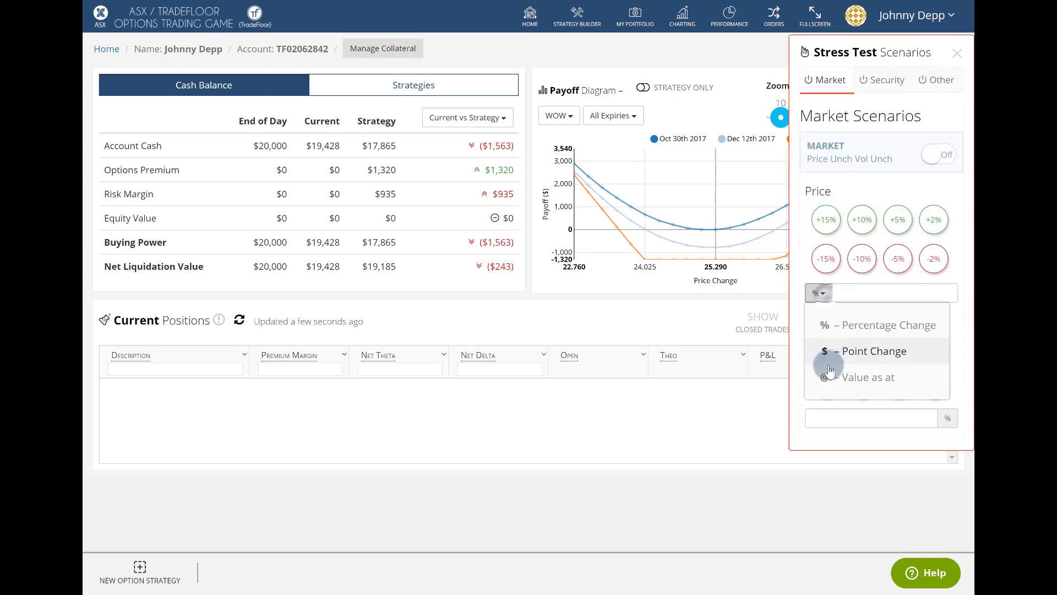
{"action": "left_click", "coordinate": [842, 374]}
{"action": "left_click", "coordinate": [874, 290]}
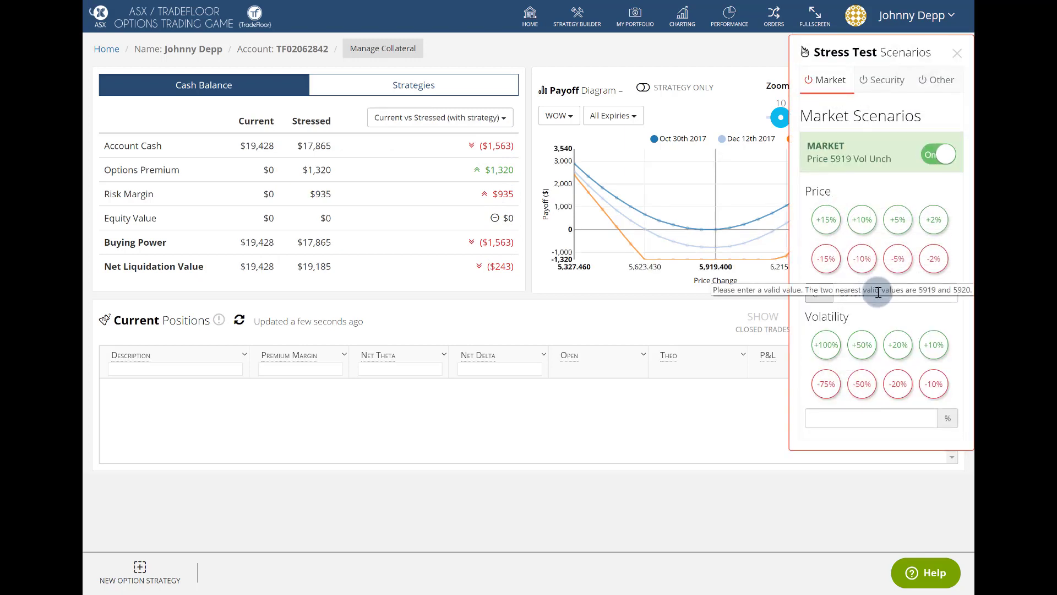
{"action": "left_click_drag", "start_coordinate": [874, 291], "coordinate": [826, 294]}
{"action": "type", "text": "6250"}
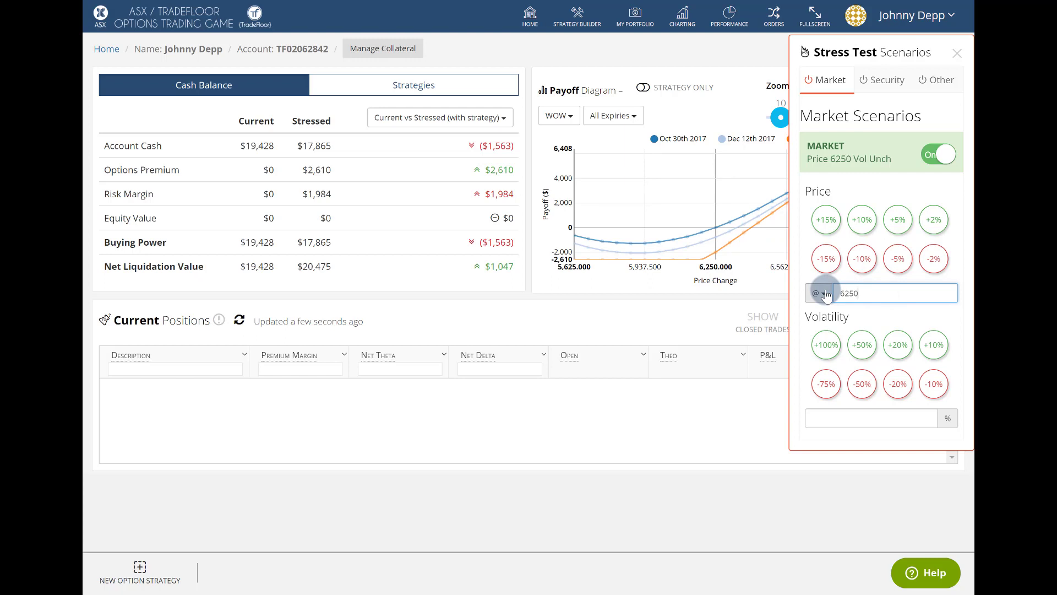
- Review the stress test's security scenario for WOW and the time scenarios, including the November 2017 calendar for the simulation date
{"action": "left_click", "coordinate": [888, 81]}
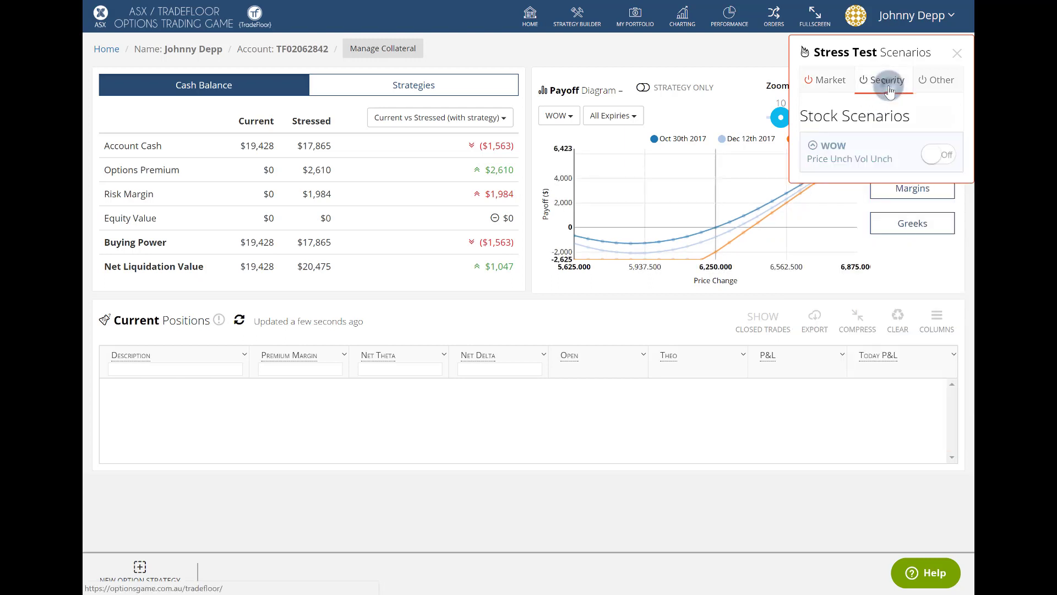
{"action": "left_click", "coordinate": [941, 81]}
{"action": "left_click", "coordinate": [949, 207]}
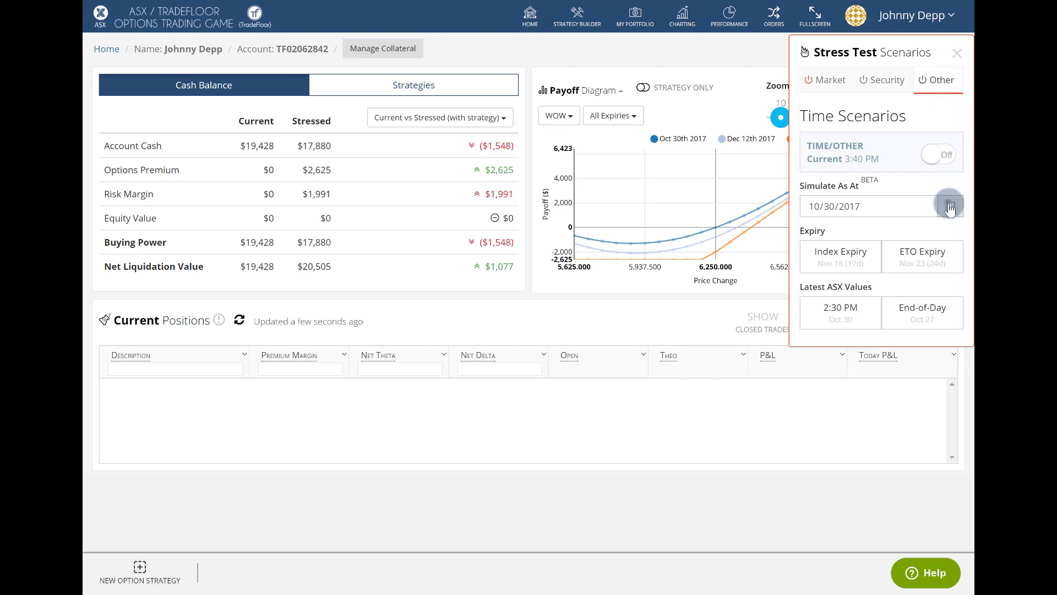
{"action": "left_click", "coordinate": [950, 226]}
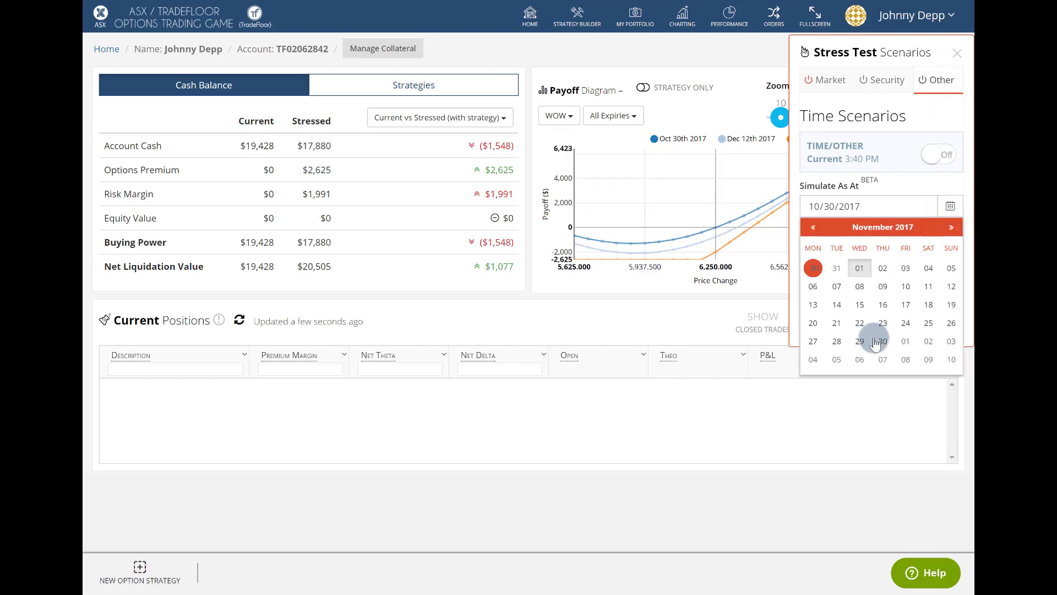
{"action": "left_click", "coordinate": [856, 105]}
- Switch off the market price scenario of 6250 and close the stress test scenarios
{"action": "left_click", "coordinate": [826, 80]}
{"action": "left_click", "coordinate": [936, 154]}
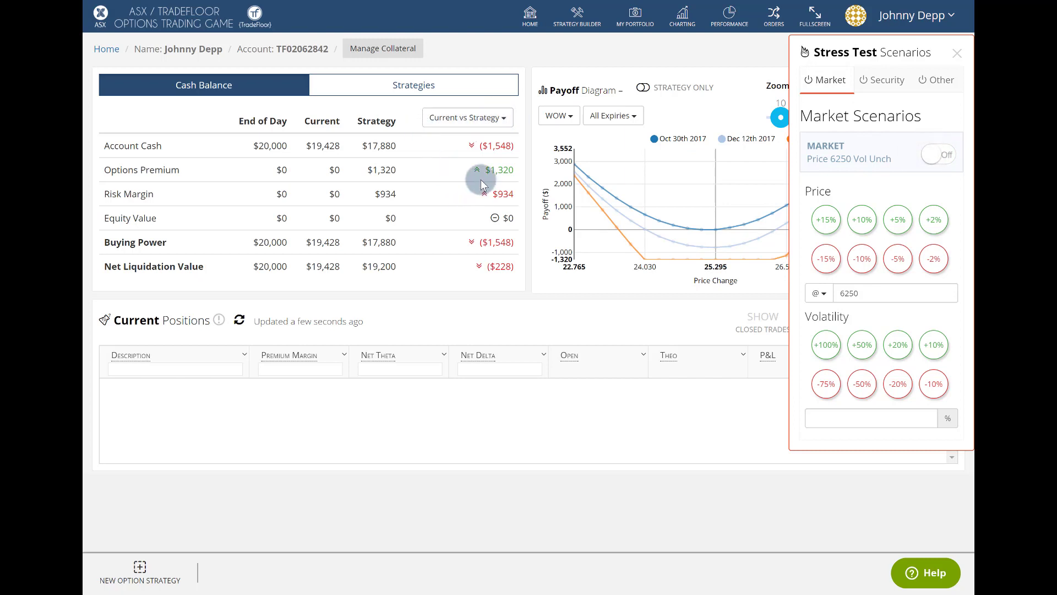
{"action": "left_click", "coordinate": [944, 62]}
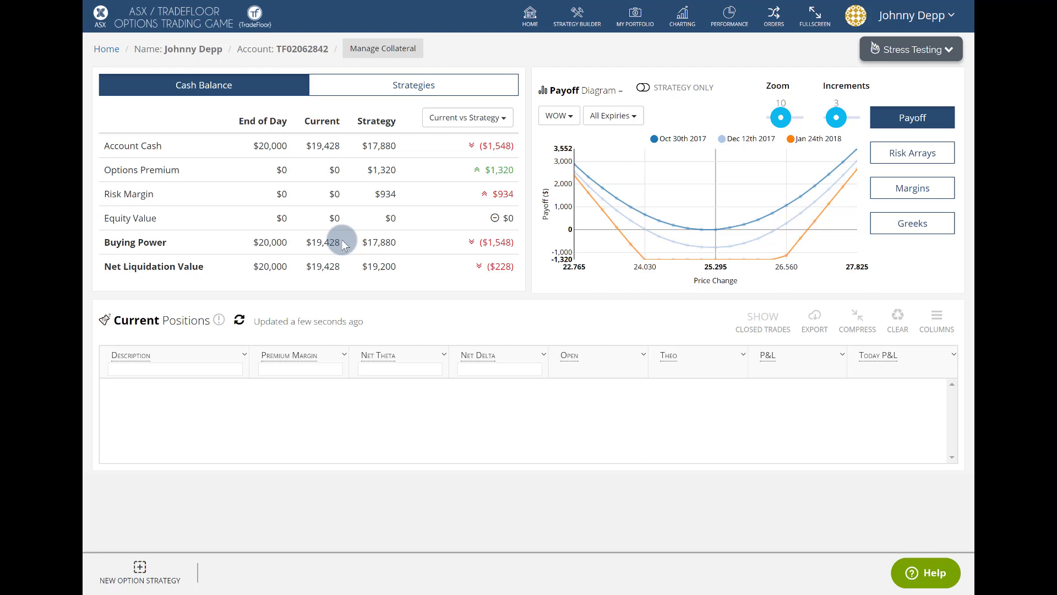
- Trade the WOW Long Strangle as a tailor made combination, buying a quantity of 30 at a limit of 0.465
{"action": "left_click", "coordinate": [429, 88]}
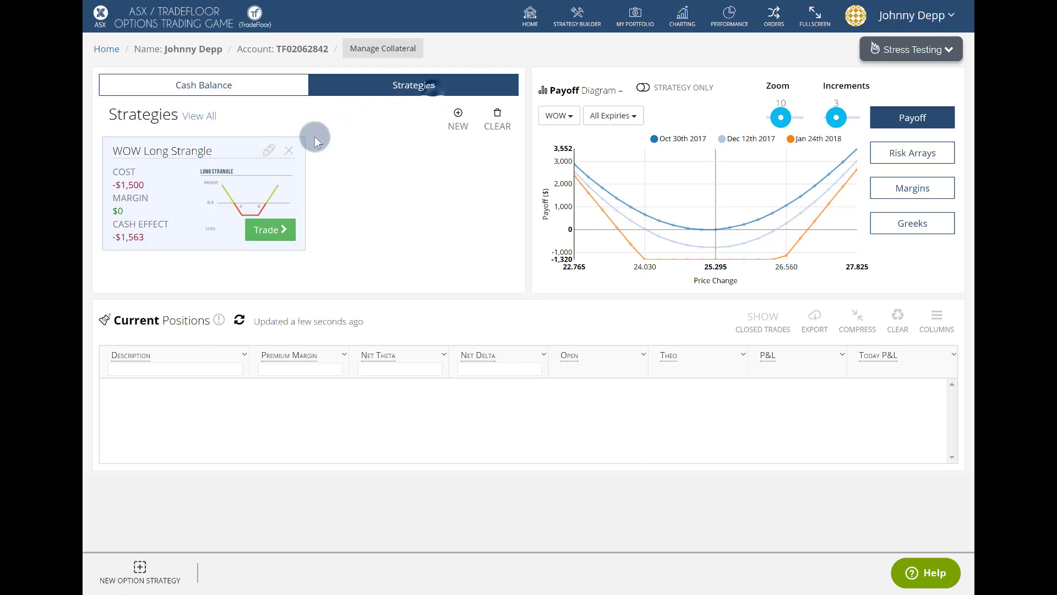
{"action": "left_click", "coordinate": [278, 232]}
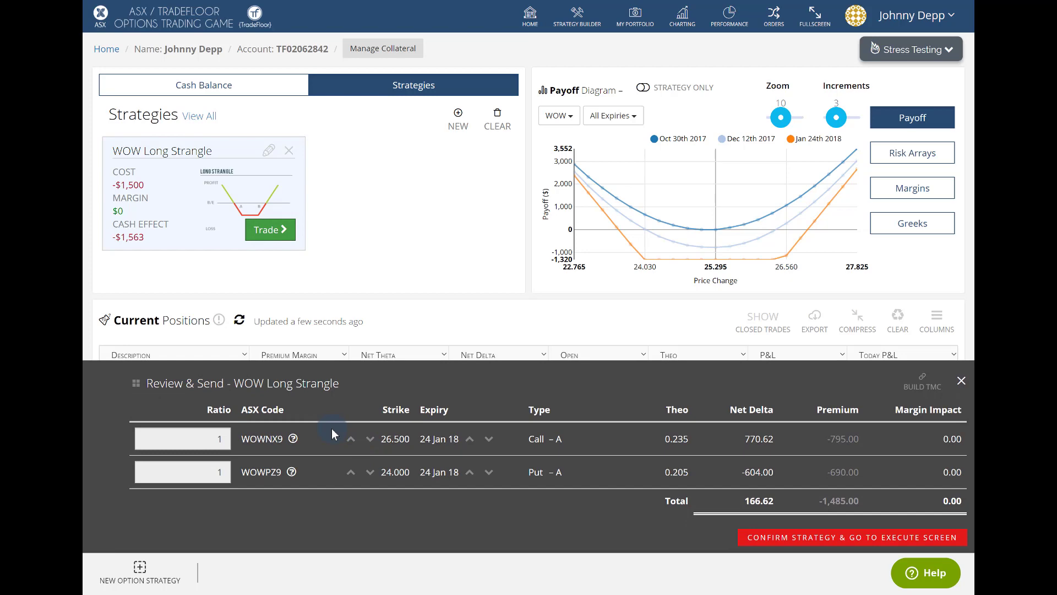
{"action": "left_click", "coordinate": [804, 538]}
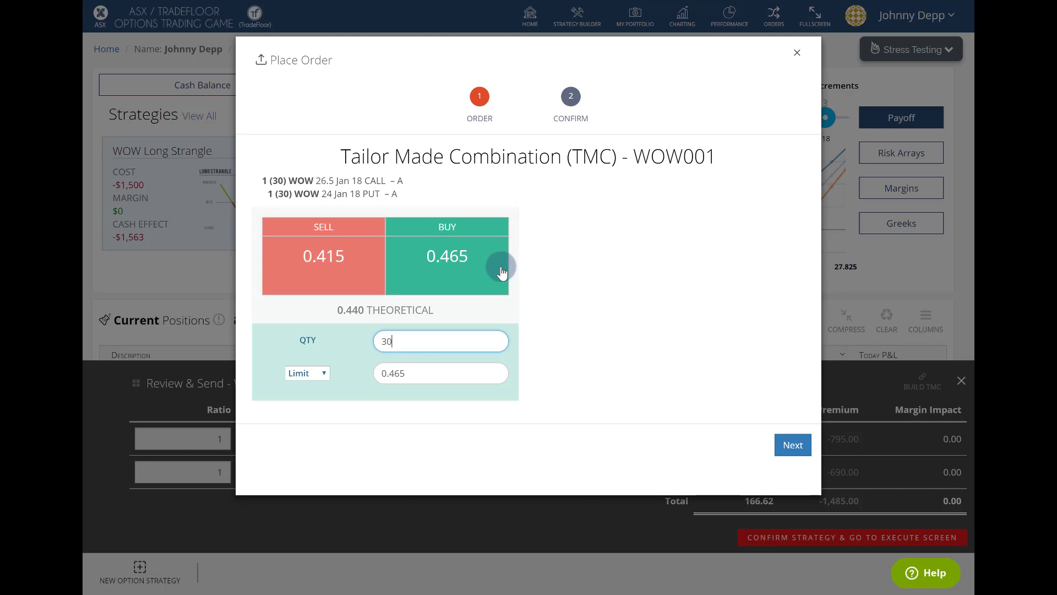
{"action": "left_click", "coordinate": [791, 453]}
{"action": "left_click", "coordinate": [778, 322]}
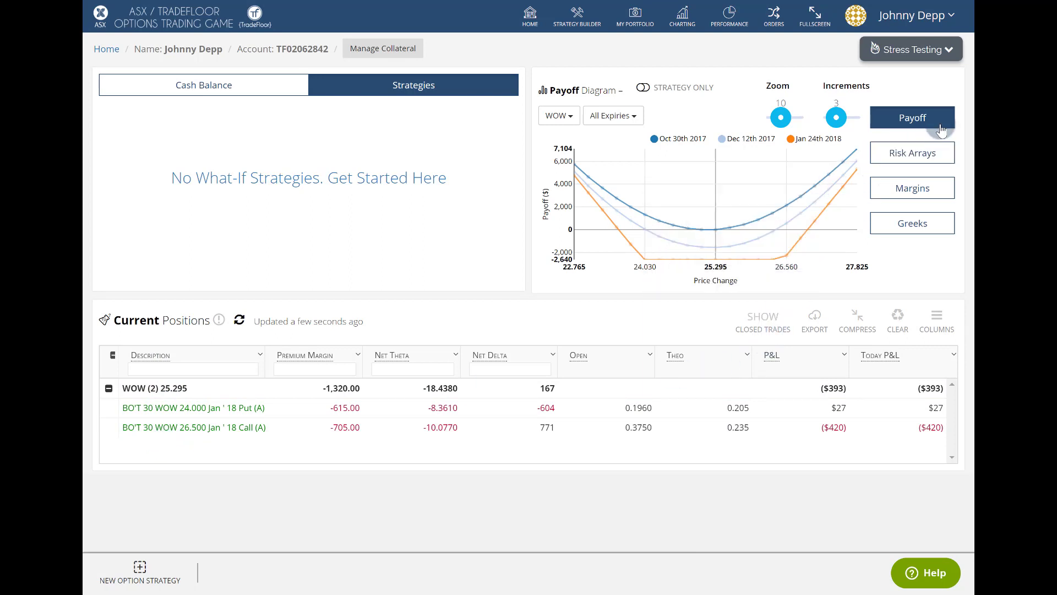
- Examine the portfolio's risk arrays, summary of margin and net delta Greeks for the WOW positions
{"action": "left_click", "coordinate": [942, 154]}
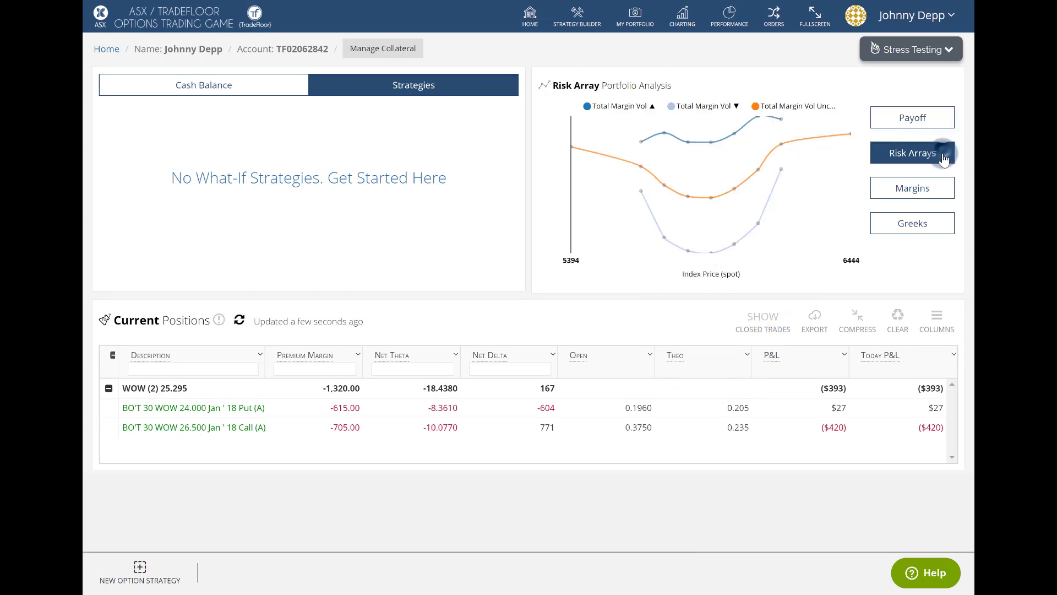
{"action": "left_click", "coordinate": [934, 187]}
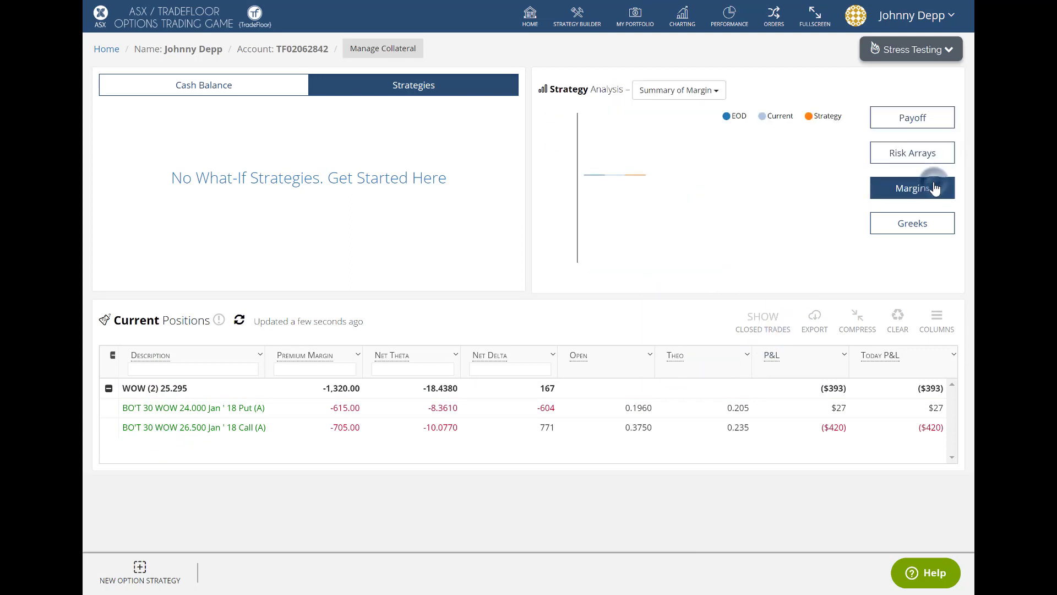
{"action": "left_click", "coordinate": [937, 226]}
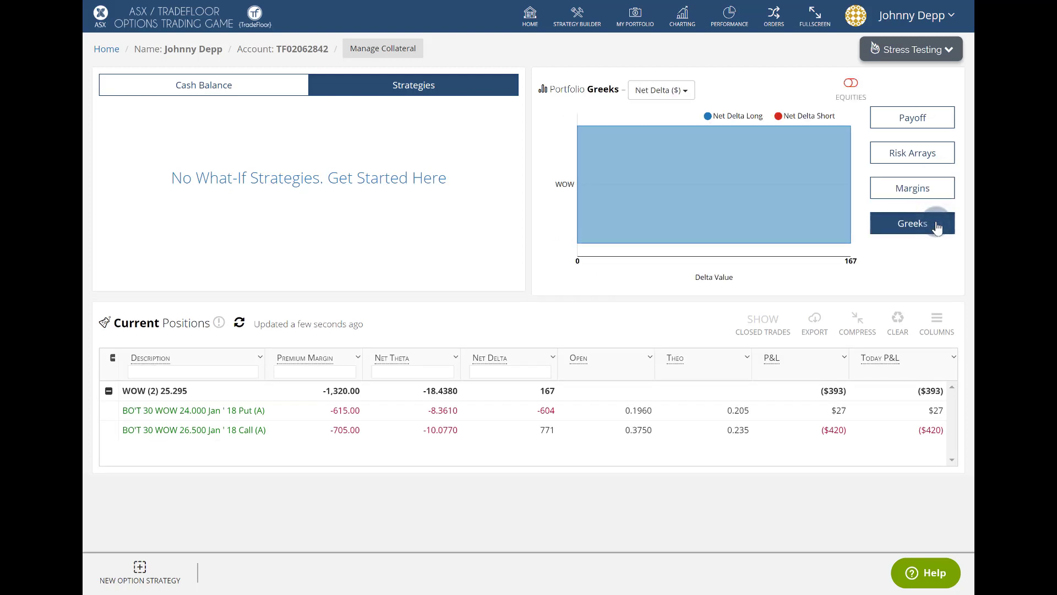
- Open the game's help overview from the account options
{"action": "left_click", "coordinate": [942, 24]}
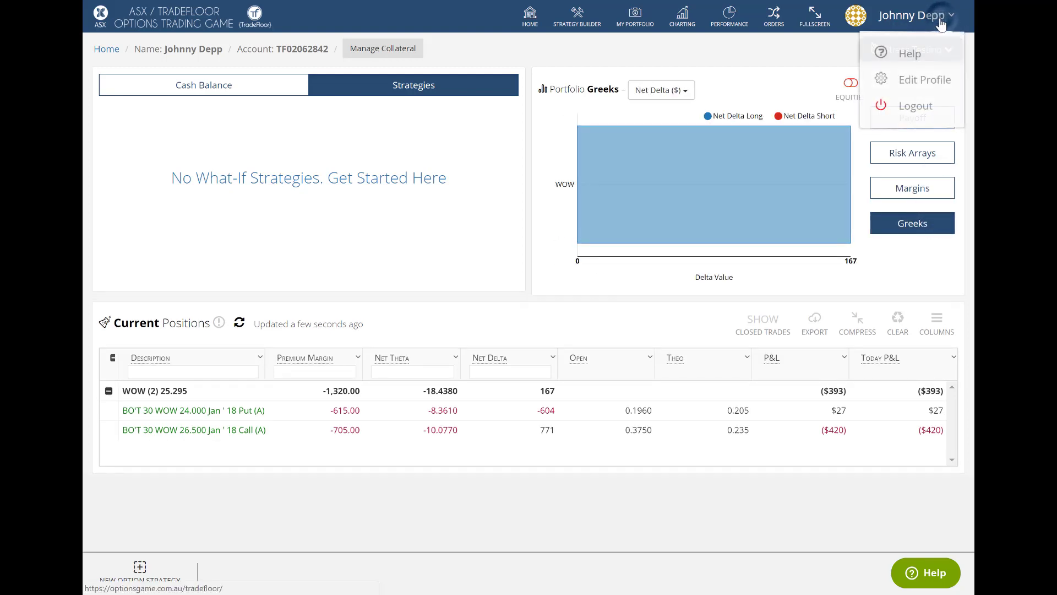
{"action": "left_click", "coordinate": [901, 58]}
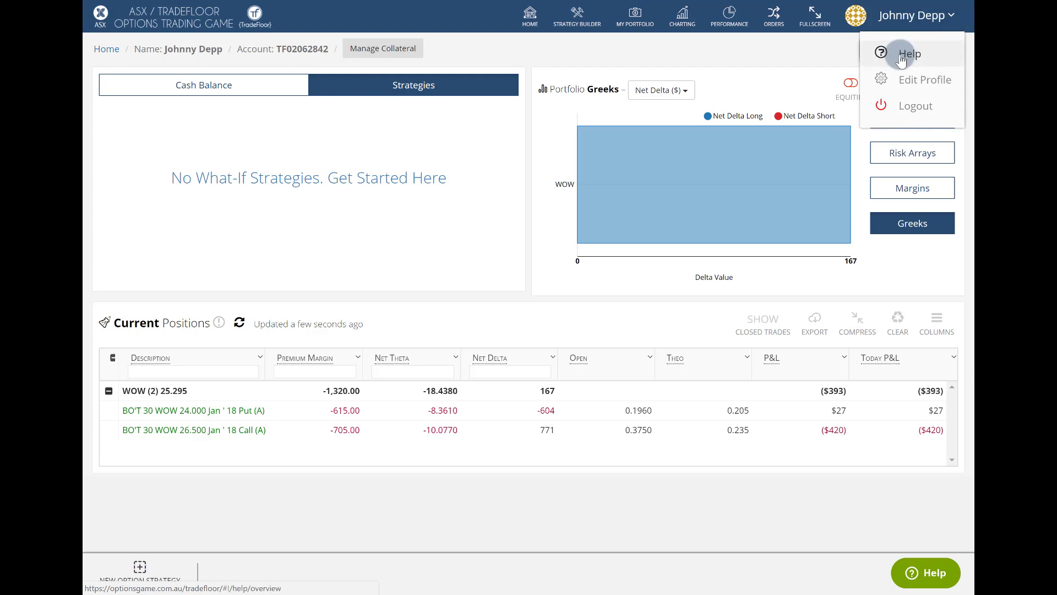